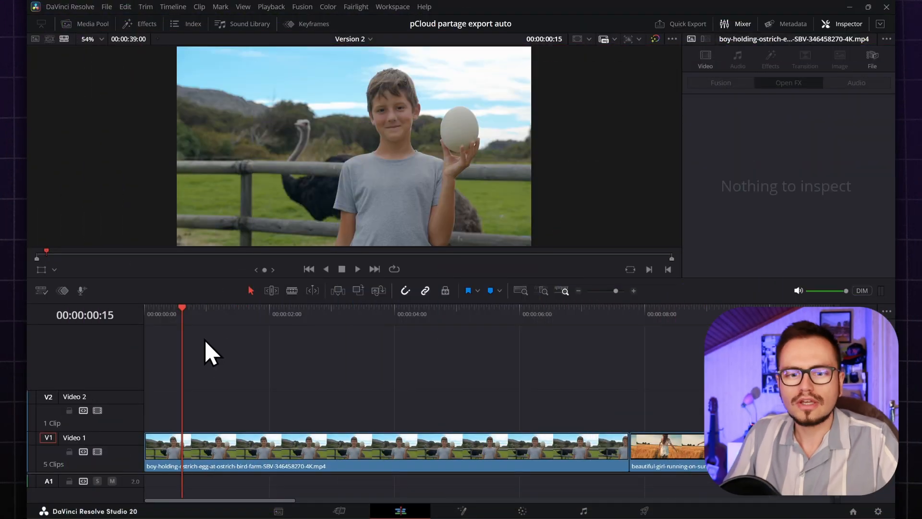
Step: Move the playhead to 00:00:01:01 on the first clip in the timeline
drag(193, 342, 211, 321)
key(ctrl+b)
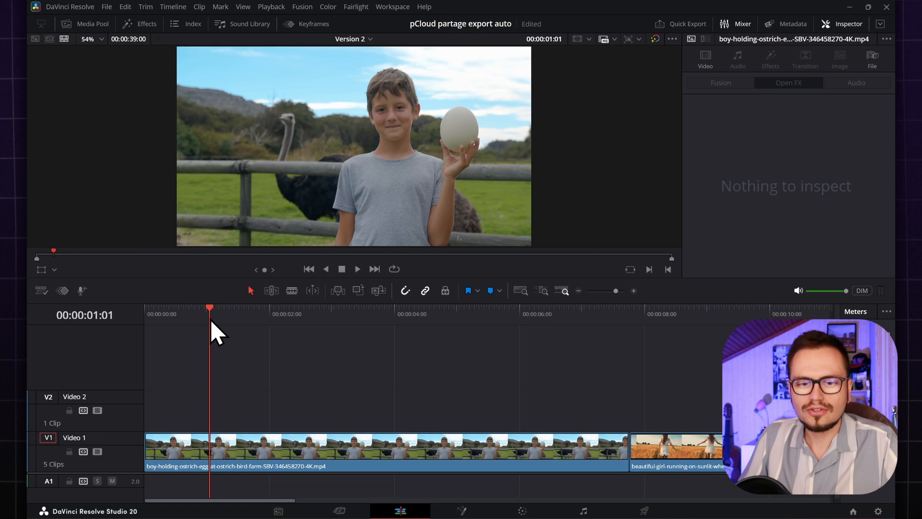
click(77, 24)
click(77, 24)
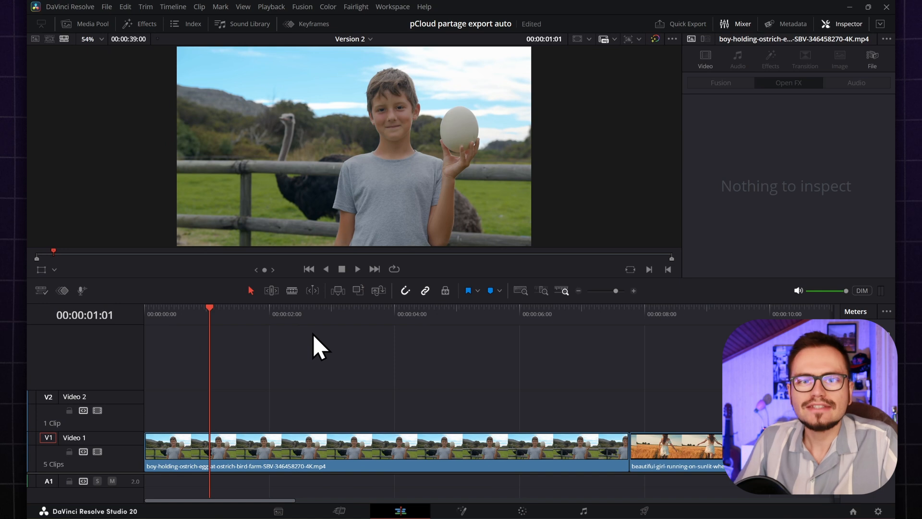
Step: Place an Adjustment Clip from the Toolbox effects on Video 2, at the start of the timeline above the ostrich-egg clip
click(144, 24)
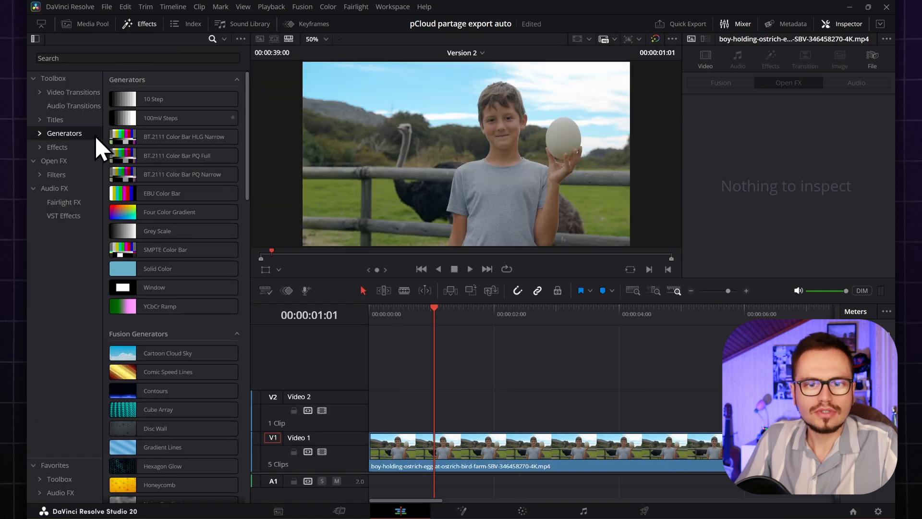
click(69, 146)
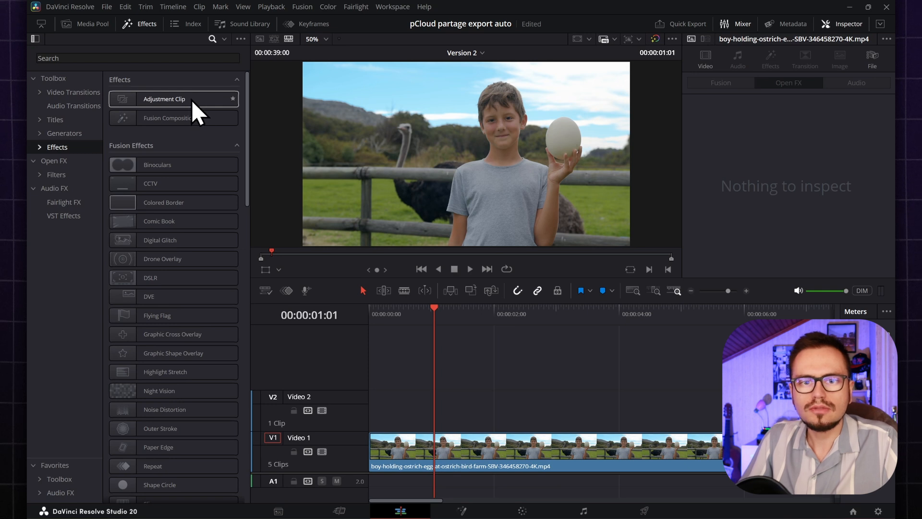
drag(200, 99, 572, 419)
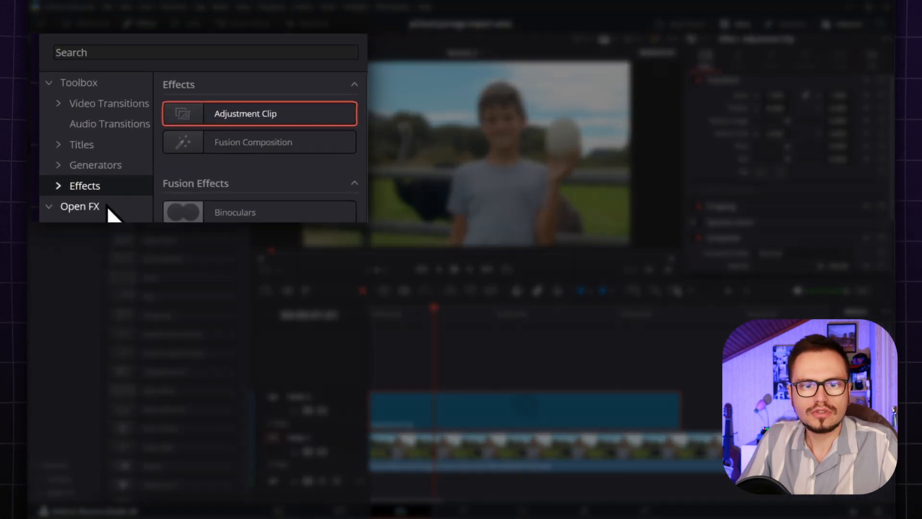
Step: Search the Open FX effects for "gri", apply the Grid effect to the Adjustment Clip and close the effects library
click(63, 161)
click(148, 51)
text(gri)
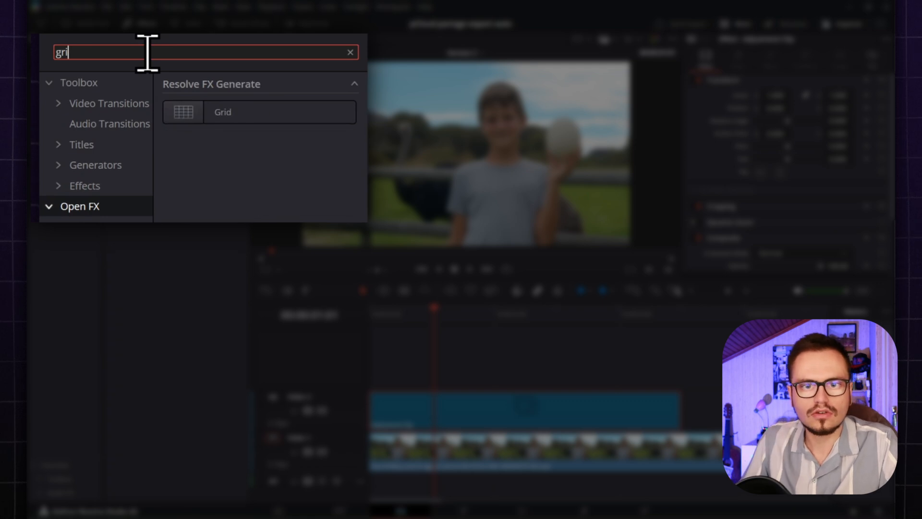
drag(270, 118, 448, 416)
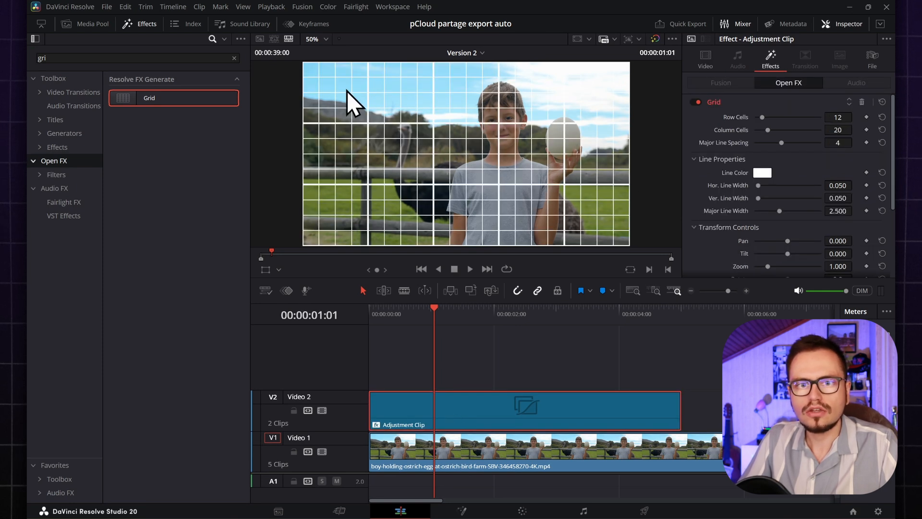
click(140, 25)
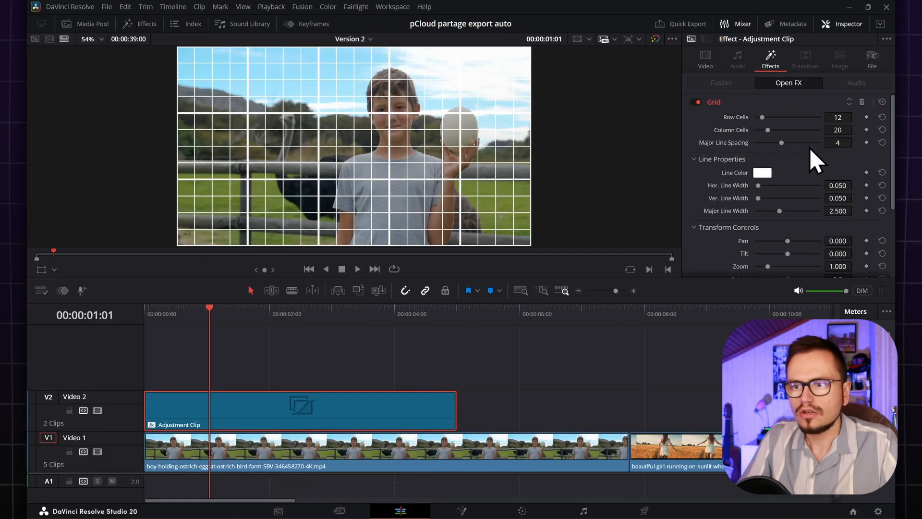
Step: Set the Grid's line color to orange (#ff9500) and enlarge the viewer
click(760, 171)
drag(547, 169, 542, 157)
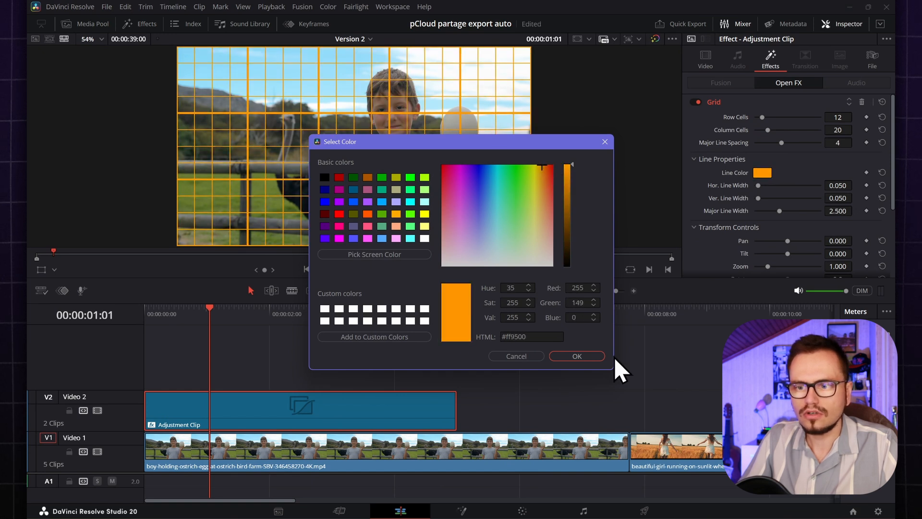
click(587, 357)
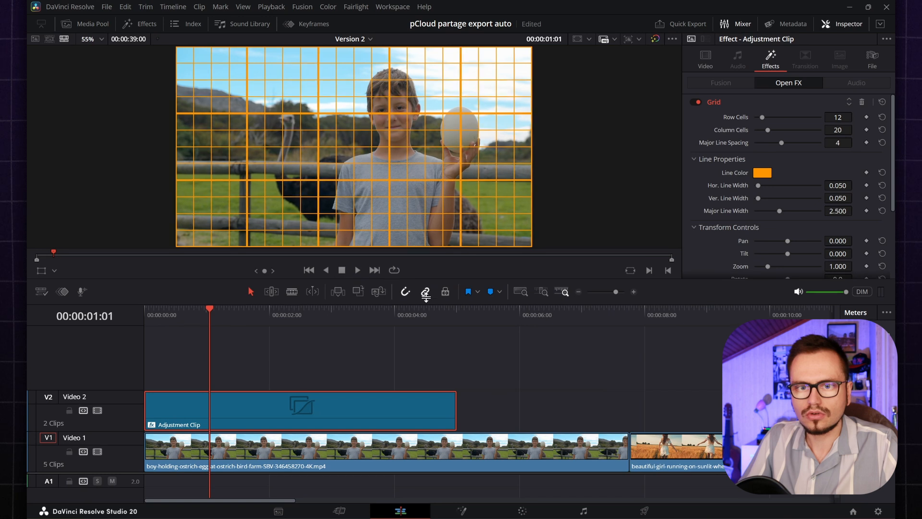
drag(426, 297, 426, 352)
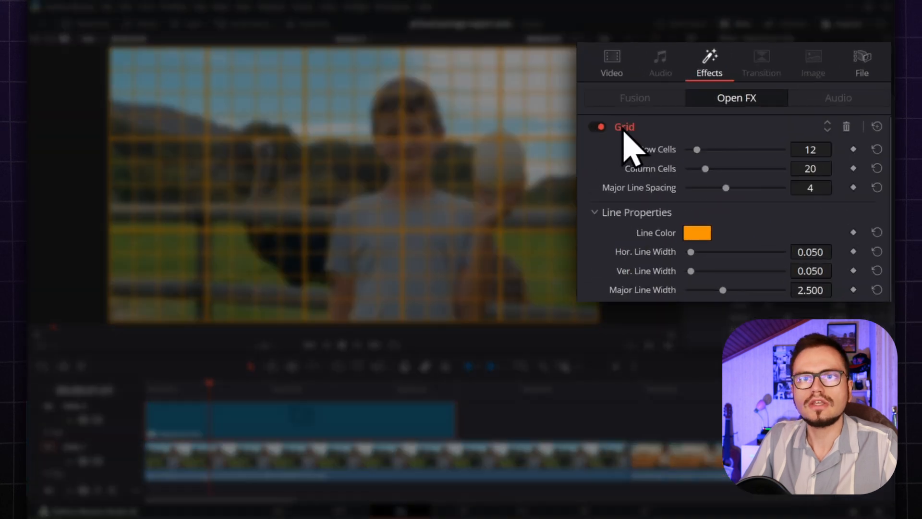
Step: Set the Grid effect to 3 row cells and 3 column cells
drag(812, 148, 856, 129)
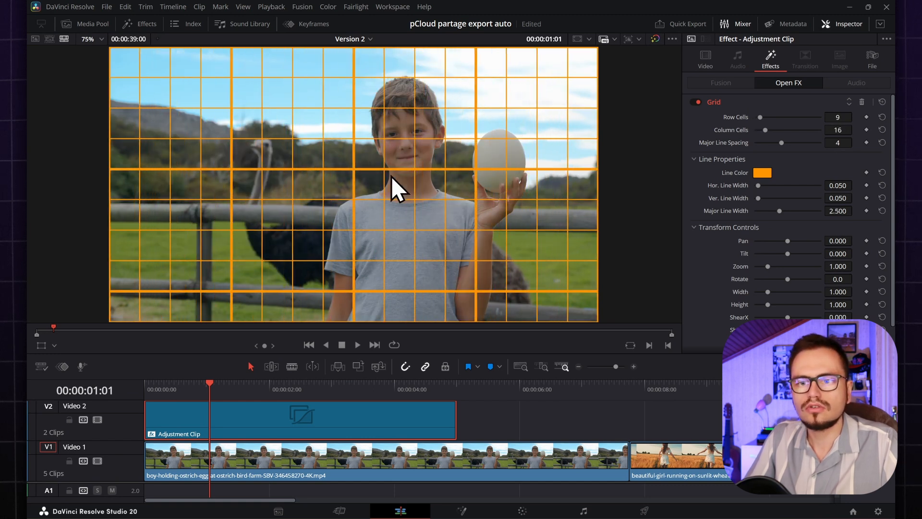
double_click(847, 120)
text(3)
key(Return)
double_click(845, 128)
text(3)
key(Return)
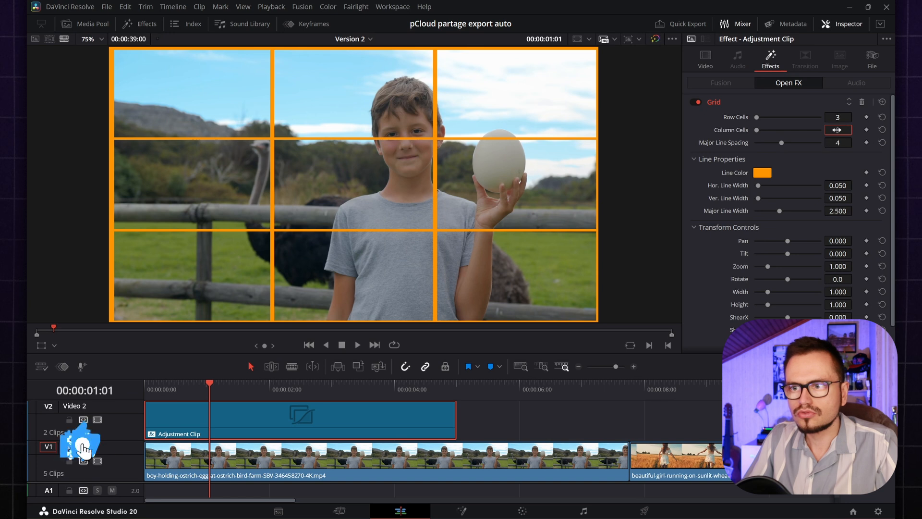
Step: Set the Grid's row cells to 10 for more horizontal guide lines
drag(838, 117, 855, 116)
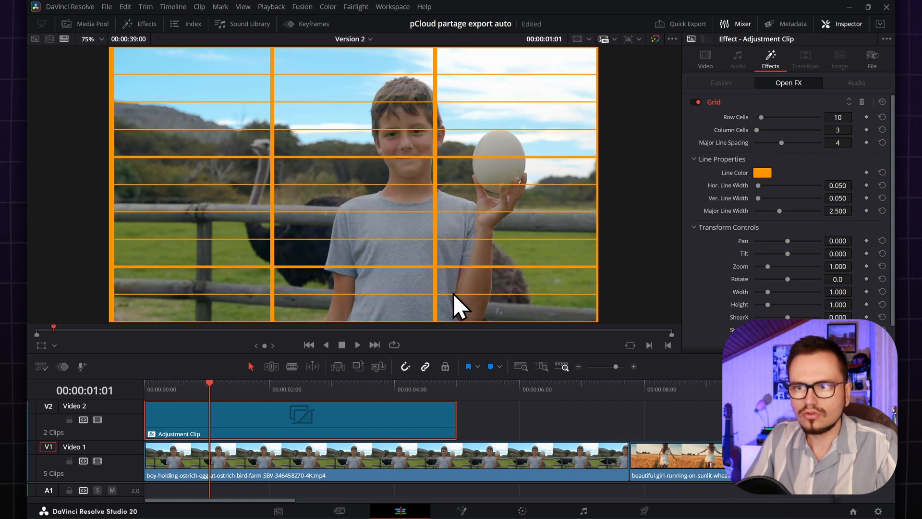
scroll(334, 292, up, 3)
scroll(383, 280, up, 2)
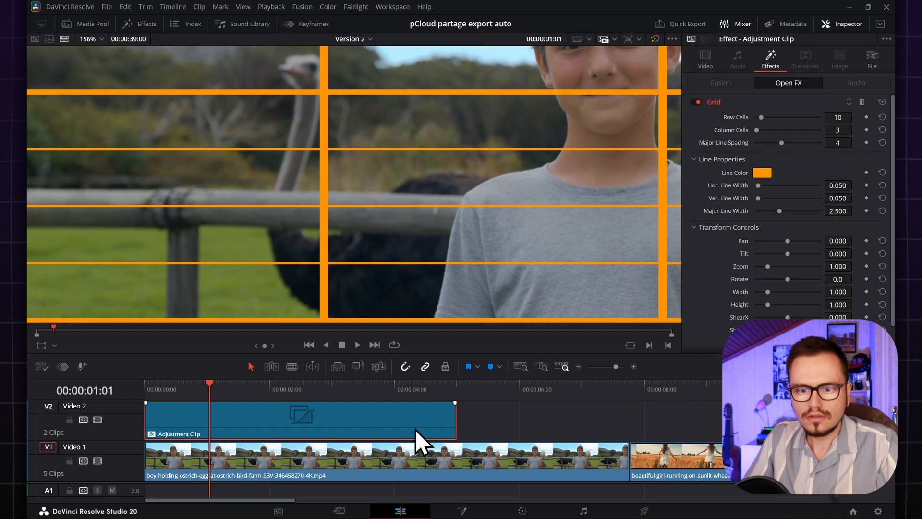
Step: Select the ostrich-egg clip on Video 1, show its on-screen transform controls and set its zoom to 1.010
click(255, 454)
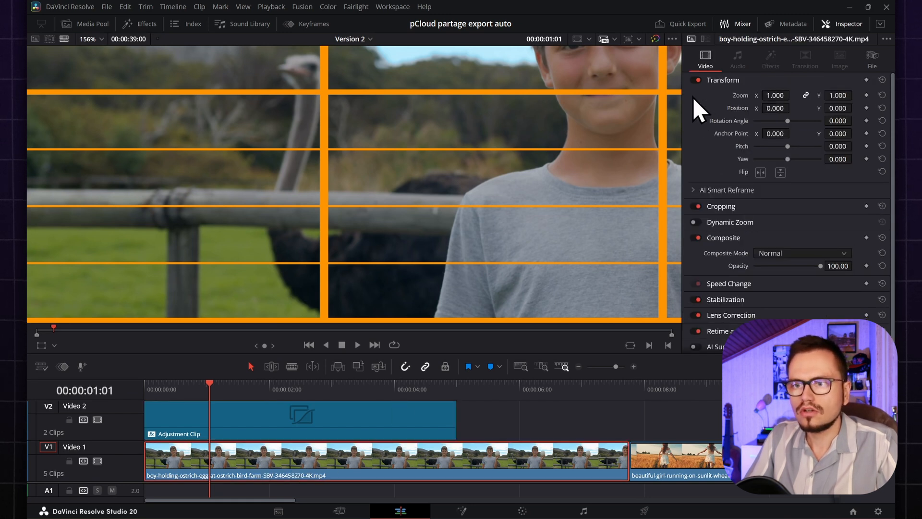
click(41, 346)
scroll(286, 221, down, 1)
scroll(286, 220, down, 5)
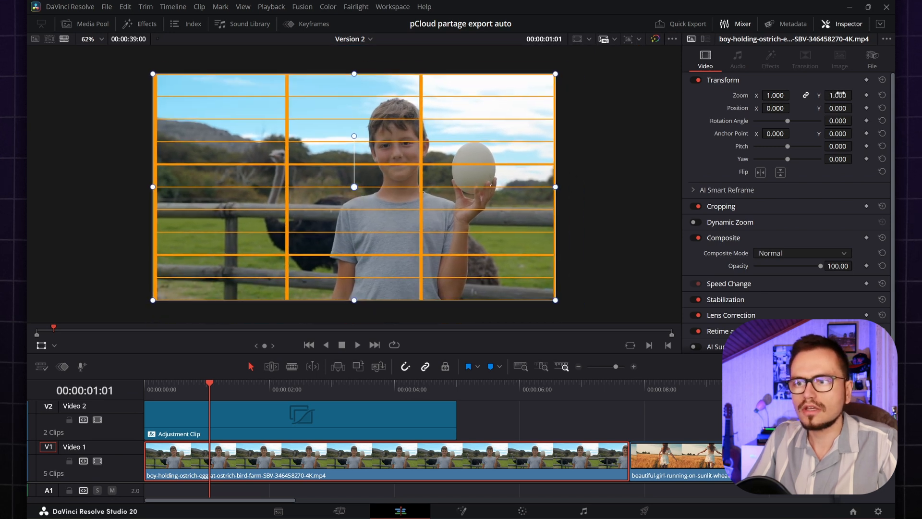
drag(838, 95, 824, 95)
Step: Rotate the ostrich-egg clip to about 1.148 in the viewer, aligning the fence with the grid lines
scroll(343, 239, up, 6)
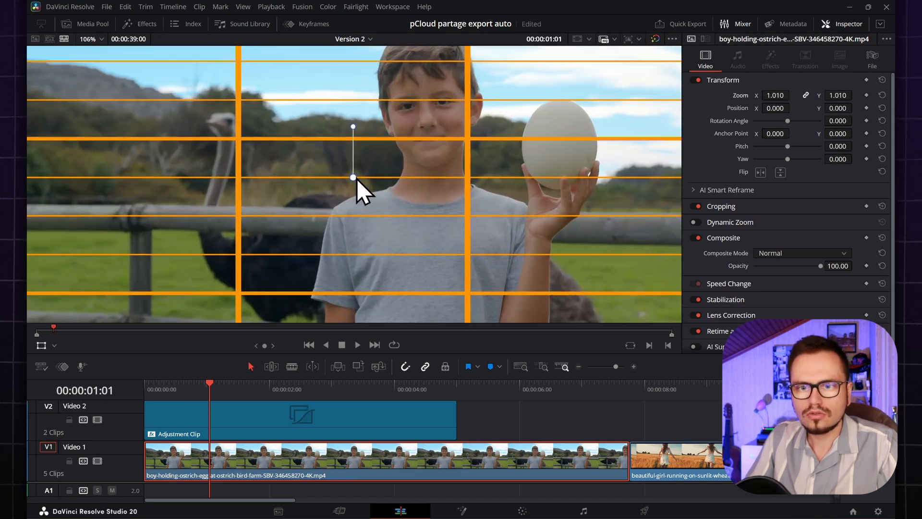
scroll(339, 193, up, 1)
scroll(387, 126, down, 2)
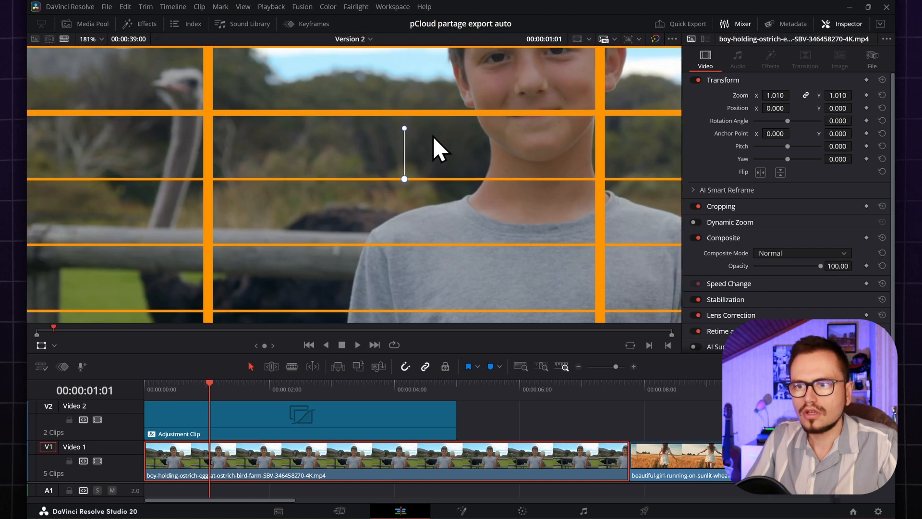
drag(411, 120, 408, 6)
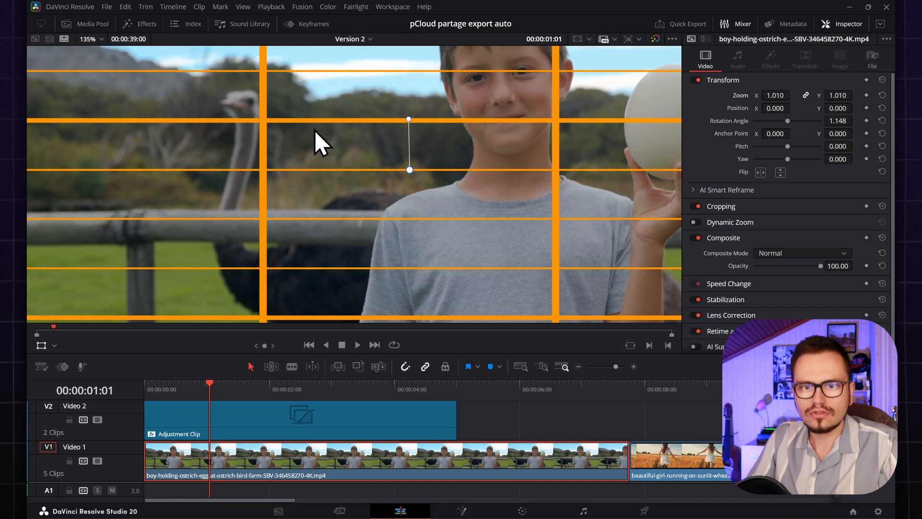
scroll(317, 137, down, 3)
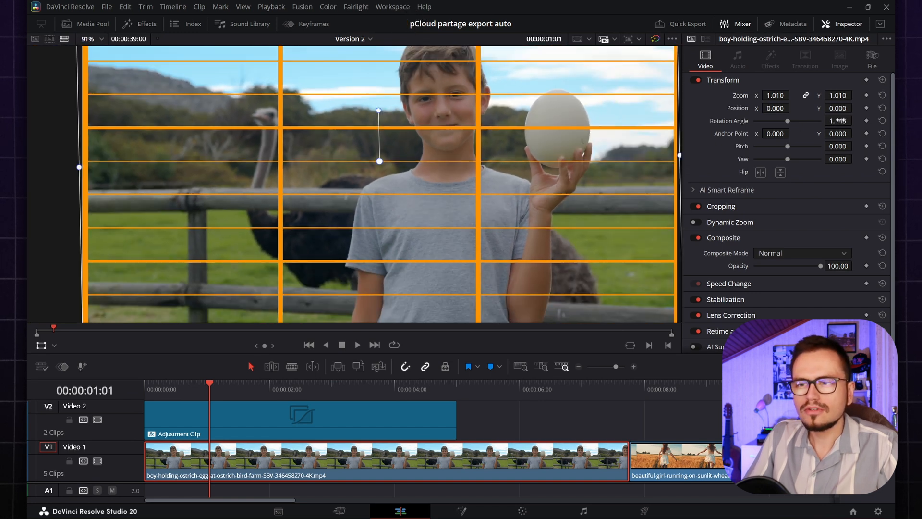
Step: Hide the transform controls, check the frame full screen and set the clip's rotation angle to 0.748
click(44, 343)
key(ctrl+f)
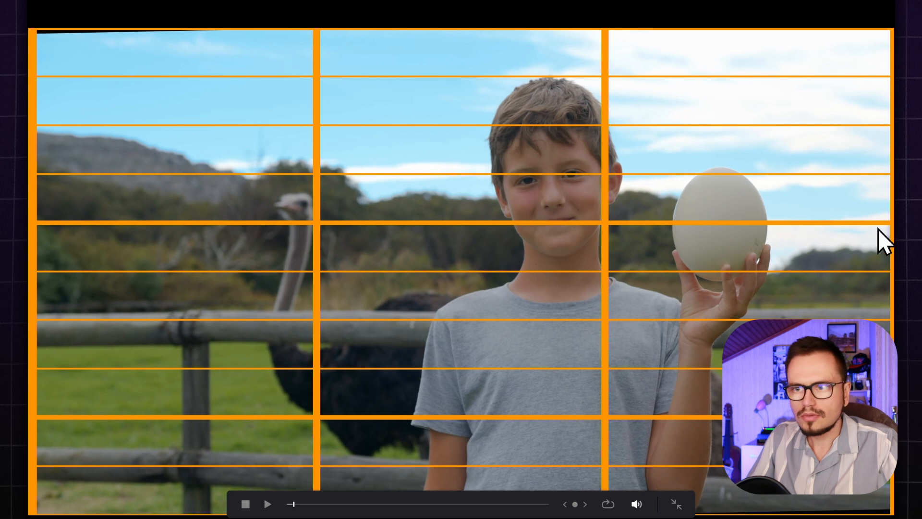
key(Escape)
drag(837, 121, 828, 120)
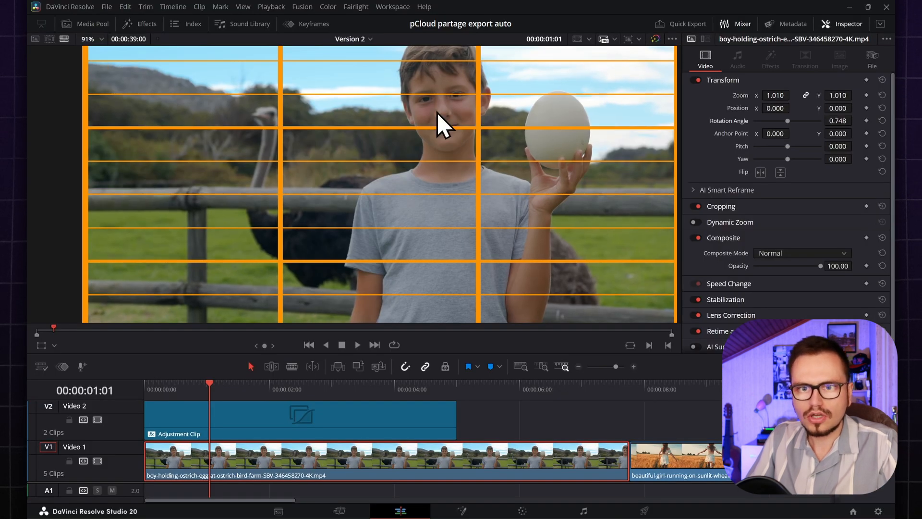
Step: Show the on-screen transform controls again and fine-tune the ostrich-egg clip's rotation angle to 0.514
click(49, 337)
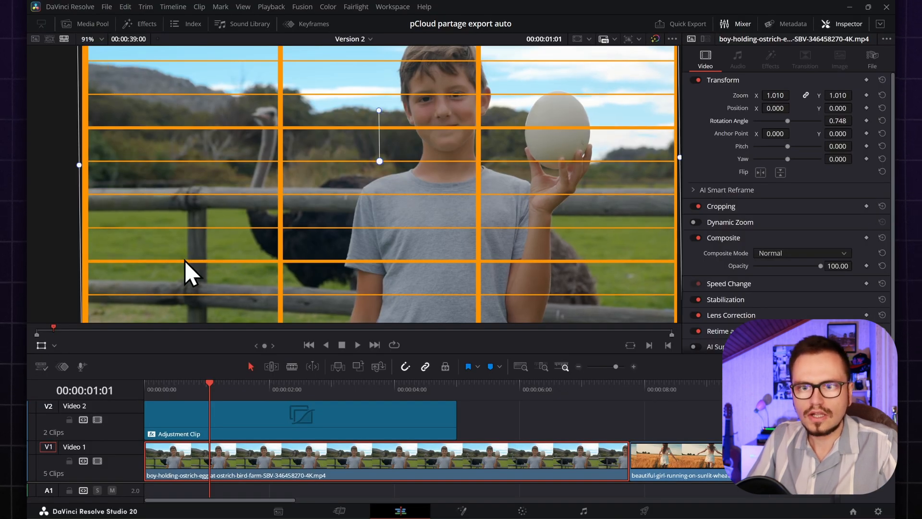
drag(379, 110, 377, 10)
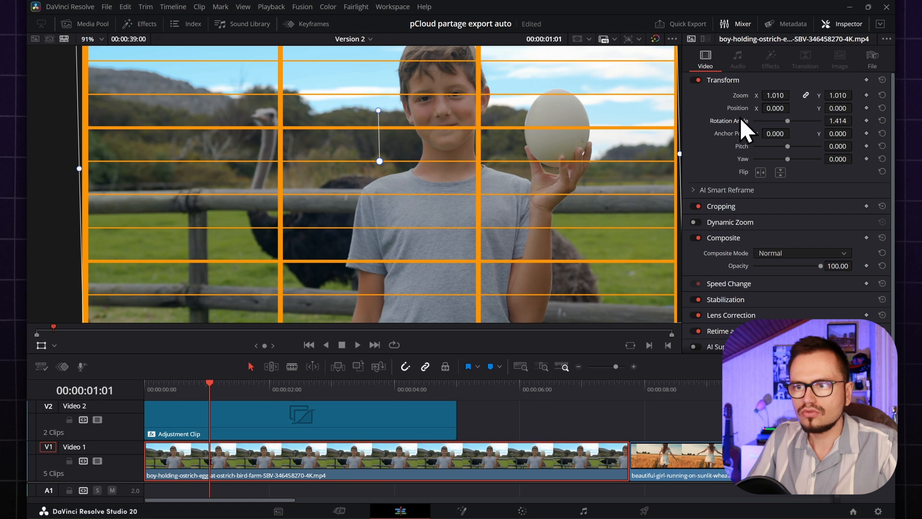
drag(838, 121, 855, 121)
key(ctrl+z)
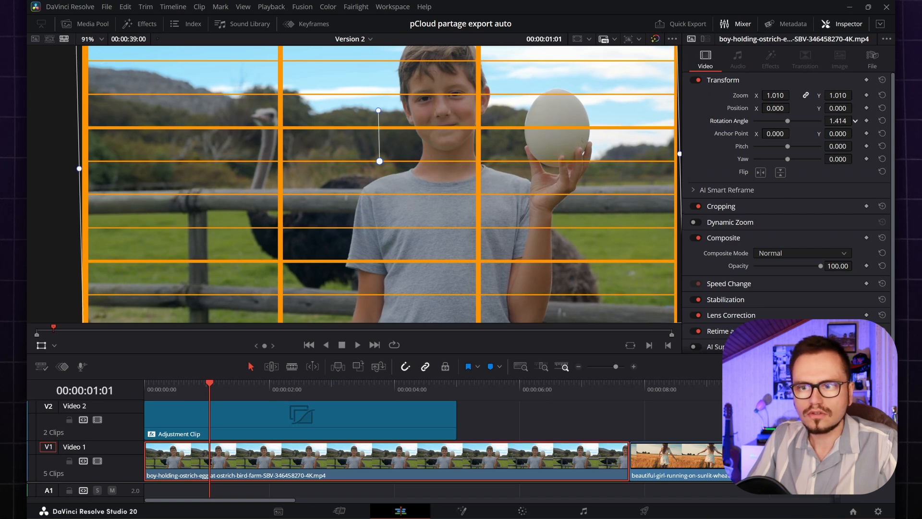
key(ctrl+z)
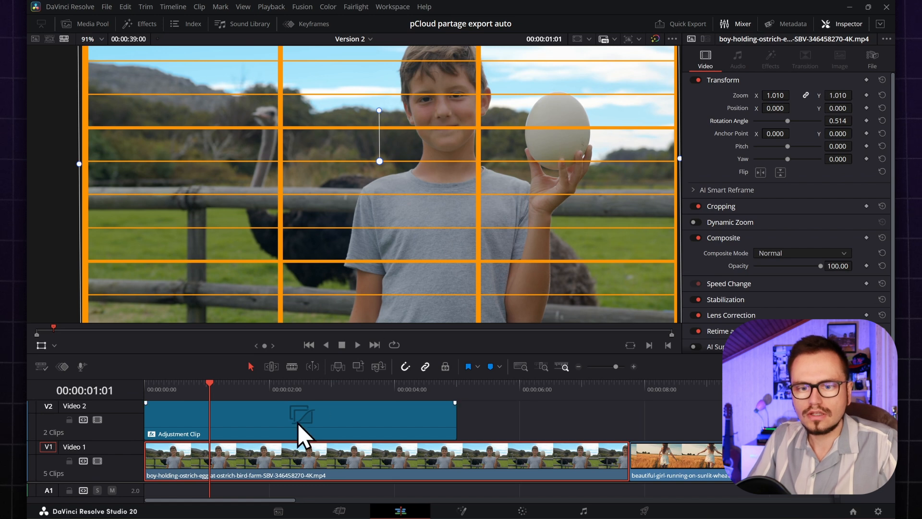
Step: Set the Adjustment Clip's vertical position to -25, lowering the frame relative to the grid, and check it full screen
click(298, 423)
scroll(468, 186, up, 5)
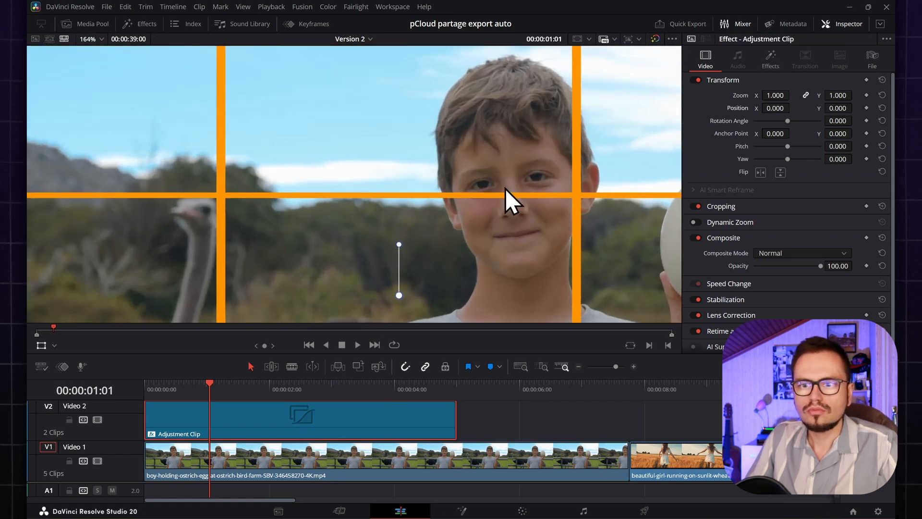
scroll(505, 189, down, 2)
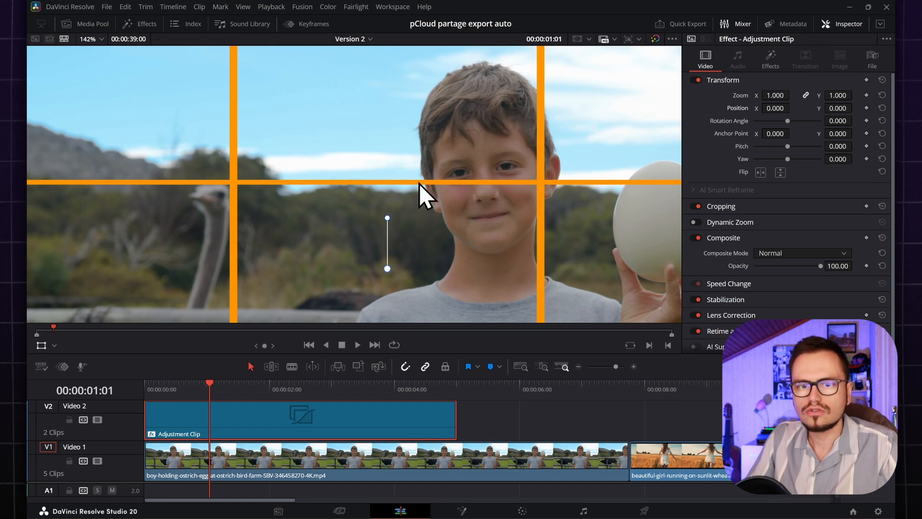
drag(837, 108, 826, 108)
scroll(436, 205, down, 2)
key(ctrl+f)
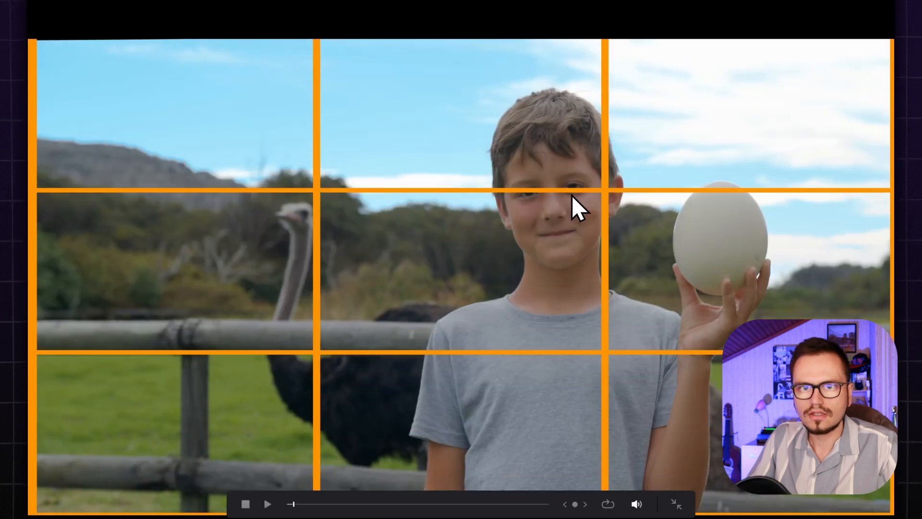
key(ctrl+f)
Step: Scale the Adjustment Clip to 1.070 with vertical position -37 to cover the black edge, and hide the transform controls
scroll(238, 221, down, 2)
scroll(514, 103, up, 6)
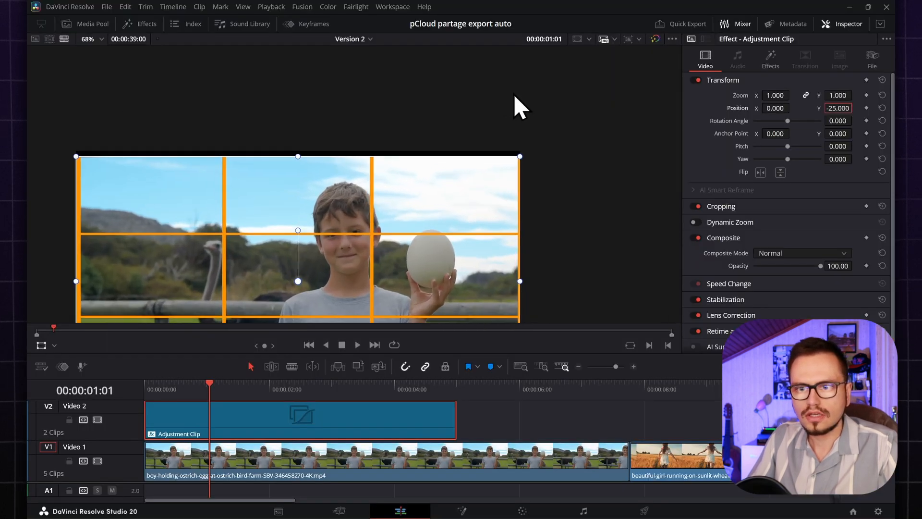
scroll(508, 156, up, 2)
drag(512, 178, 581, 148)
scroll(508, 213, up, 3)
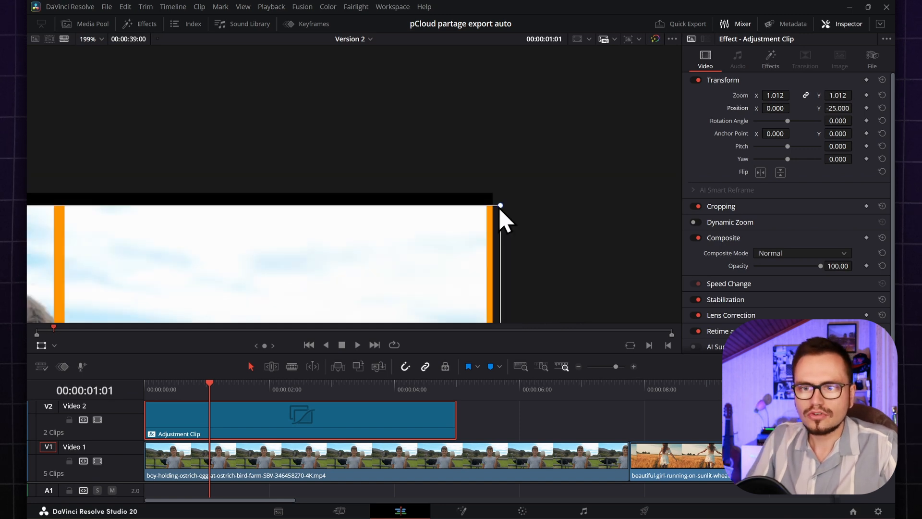
drag(501, 208, 532, 190)
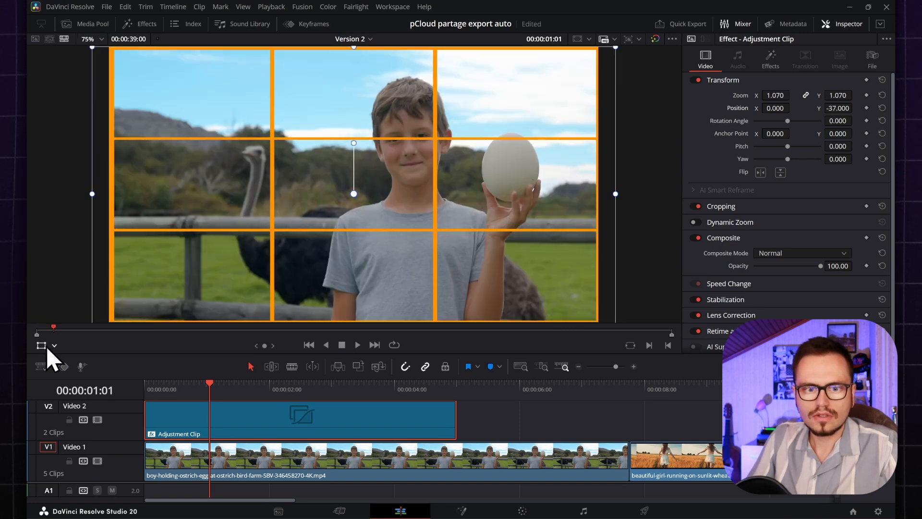
click(46, 346)
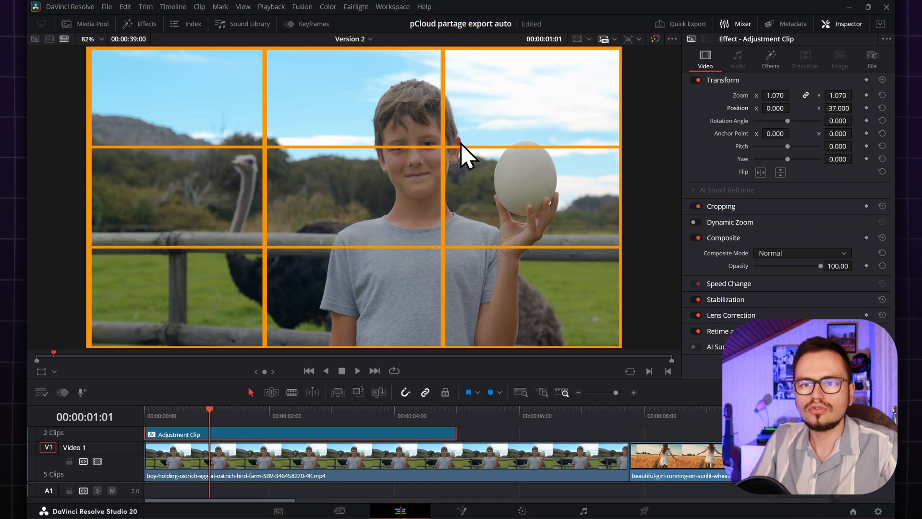
drag(428, 202, 431, 201)
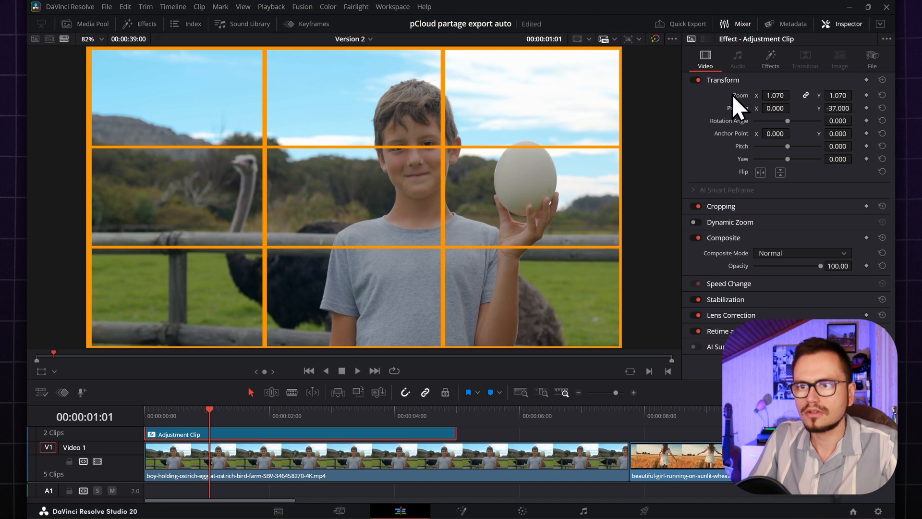
Step: Switch the Adjustment Clip's Transform off and on repeatedly to compare the frame before and after the reframing
click(696, 80)
click(696, 80)
click(696, 80)
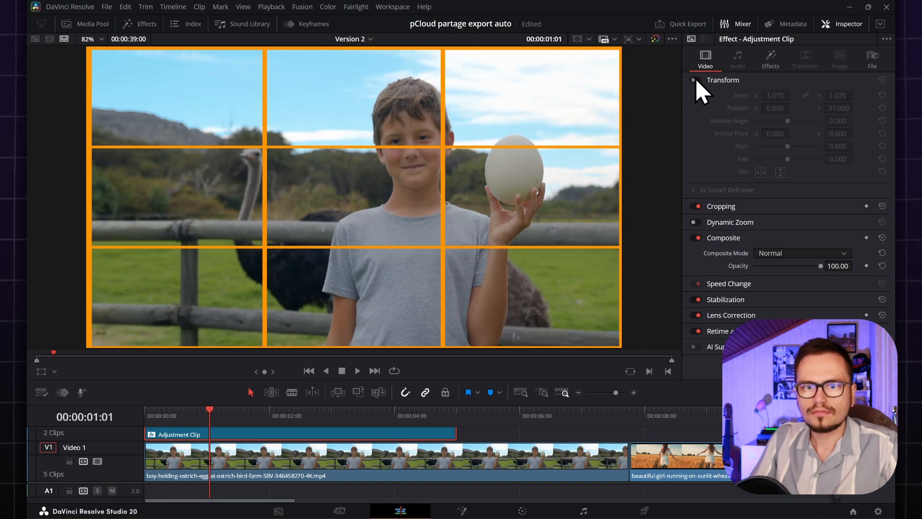
click(696, 80)
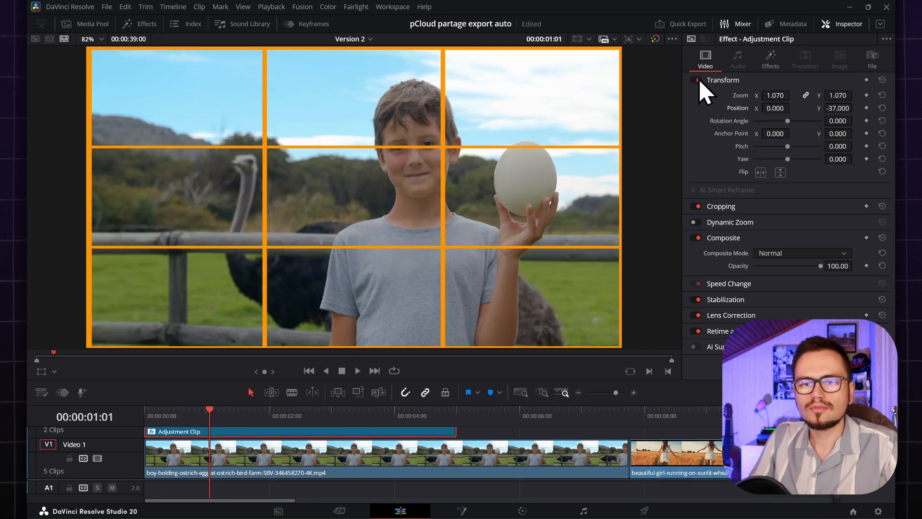
click(697, 80)
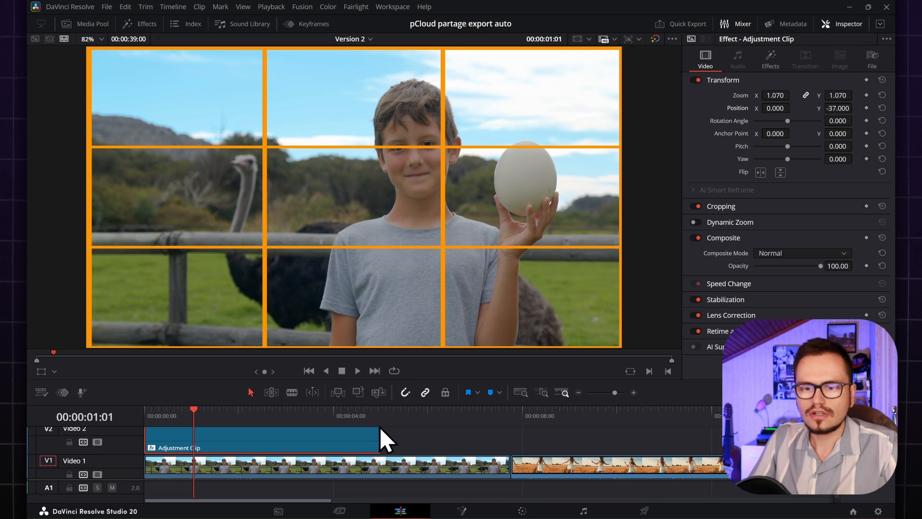
Step: Rename the Adjustment Clip as "GRILLE TIERS orange" and move the playhead to 00:00:01:15
click(872, 58)
triple_click(804, 134)
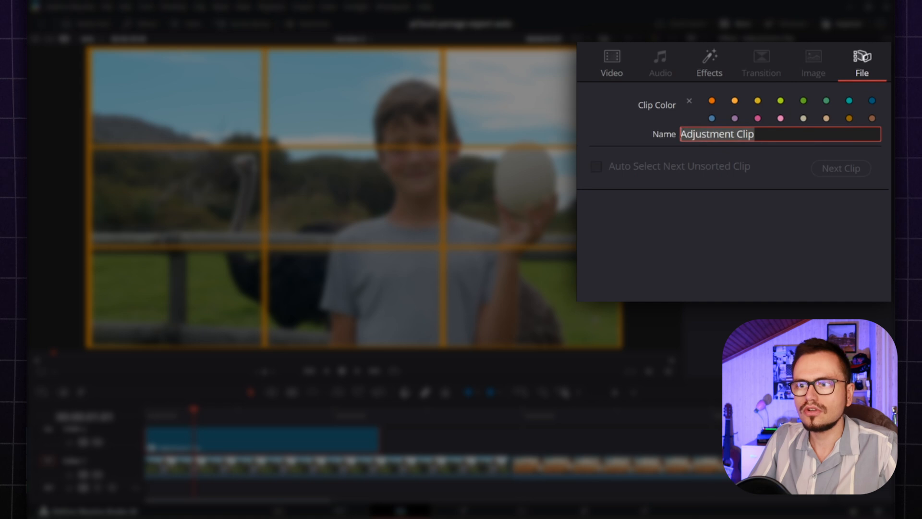
key(Caps_Lock)
text(GRIL)
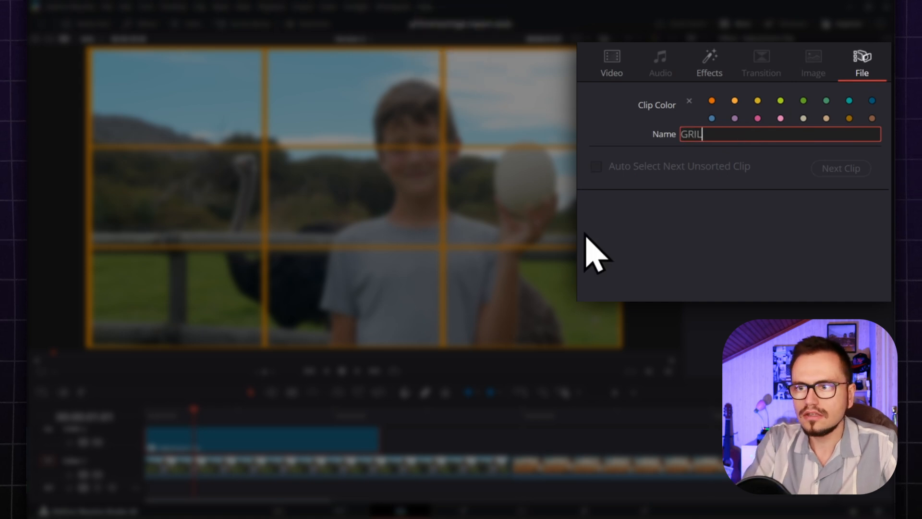
key(Caps_Lock)
text(LE TIERS orange)
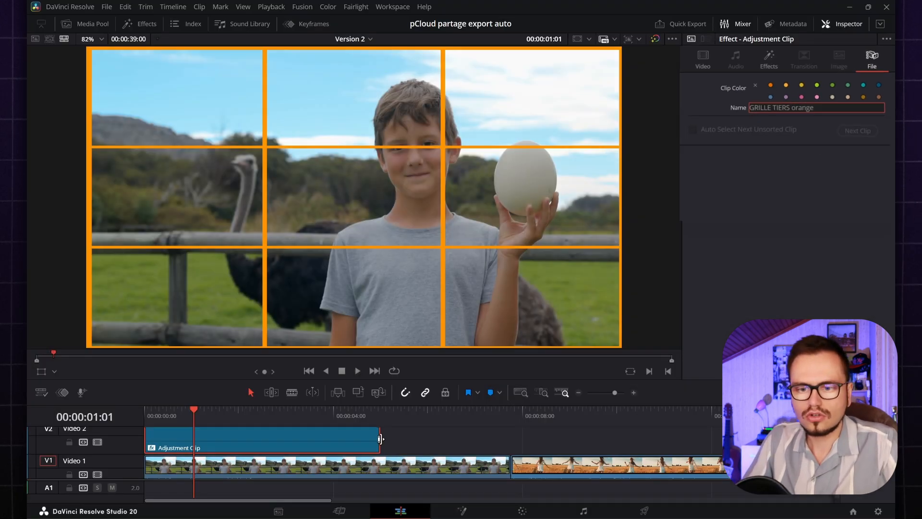
click(396, 442)
click(219, 414)
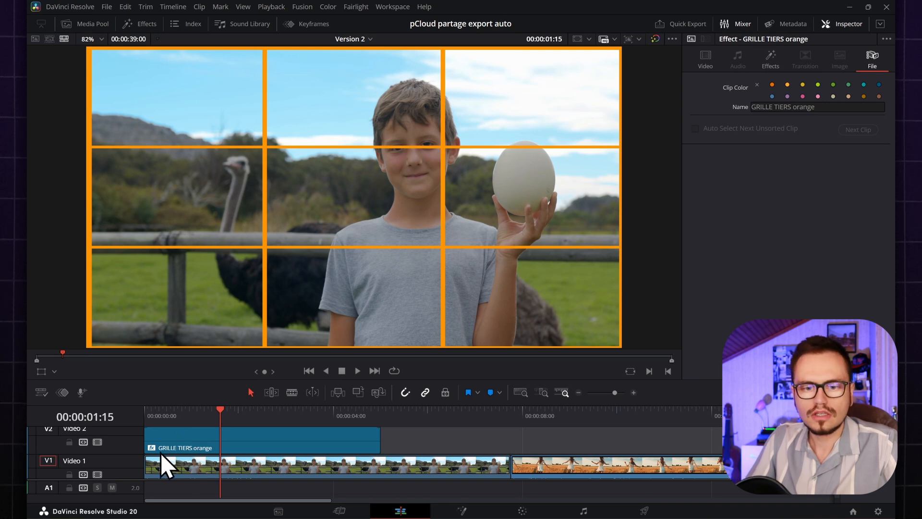
Step: Display the media pool with its Power Bins and store the GRILLE TIERS orange clip in the Power Bins' Master bin
click(225, 445)
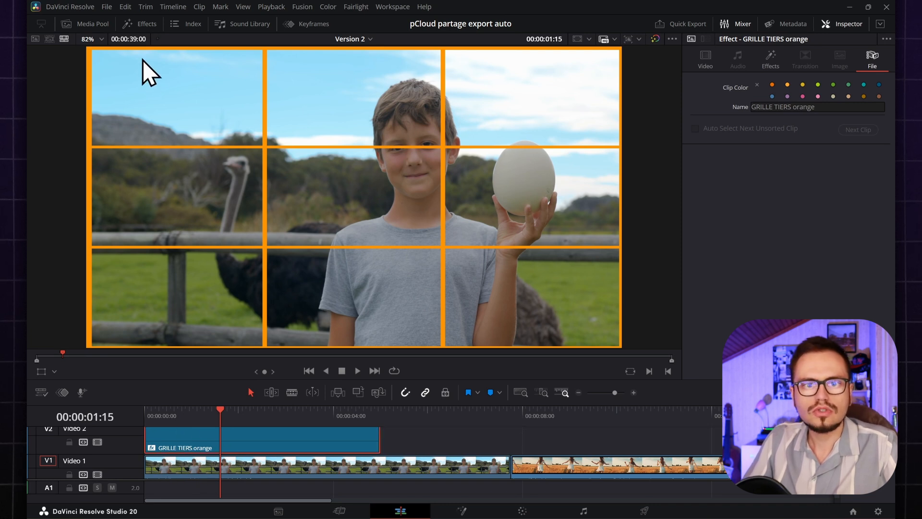
click(100, 25)
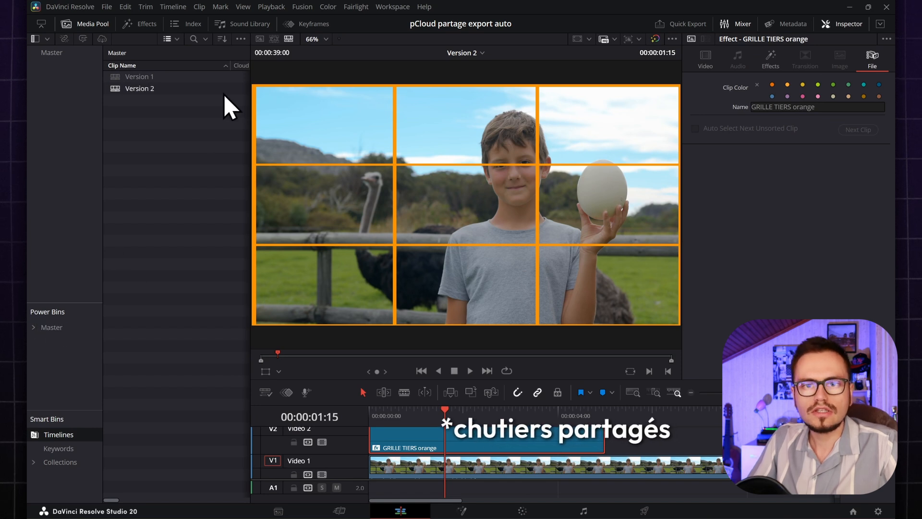
click(245, 41)
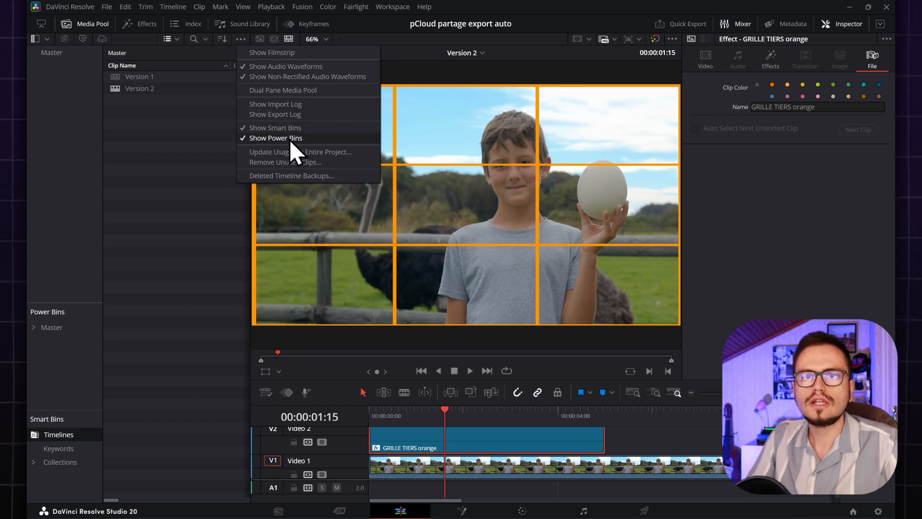
click(62, 327)
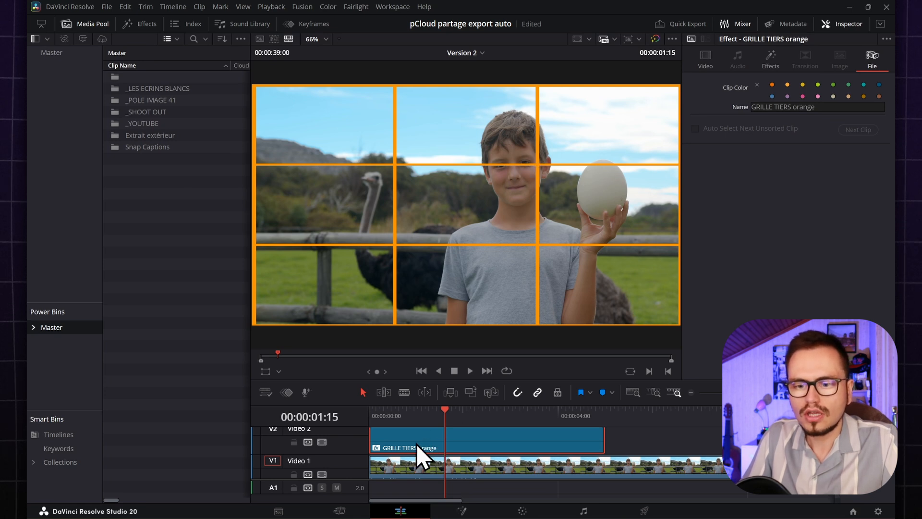
drag(416, 440, 134, 263)
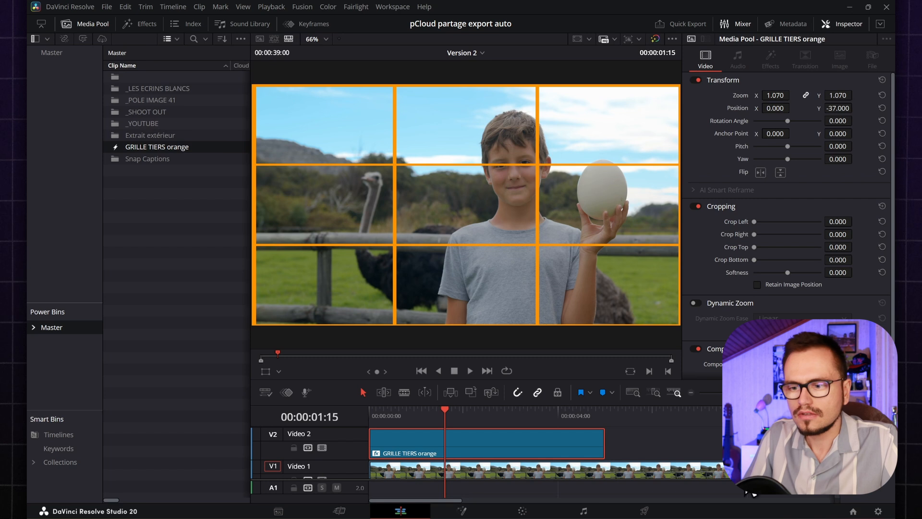
Step: Open the Supprimer bruit Tentacle project and place GRILLE TIERS orange from the Master power bin above the first clip, at the start of Timeline 2
click(853, 512)
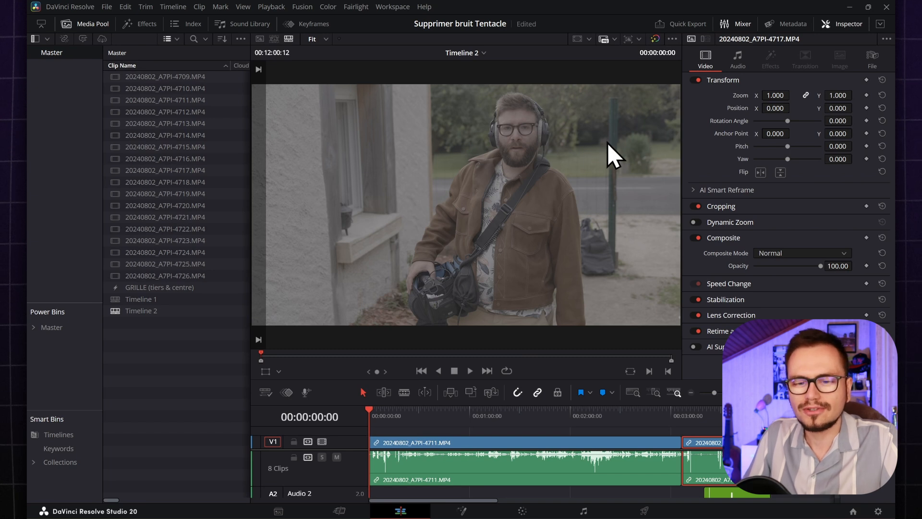
click(52, 324)
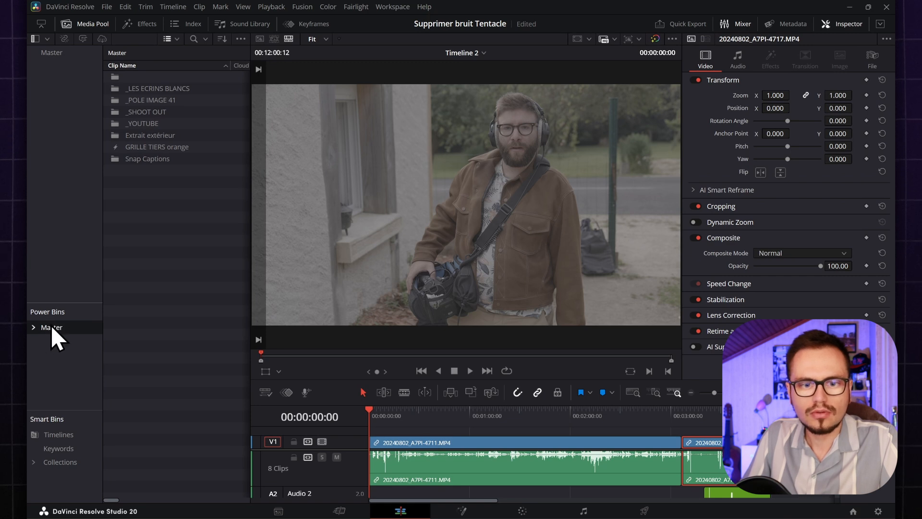
double_click(150, 147)
drag(143, 145, 369, 423)
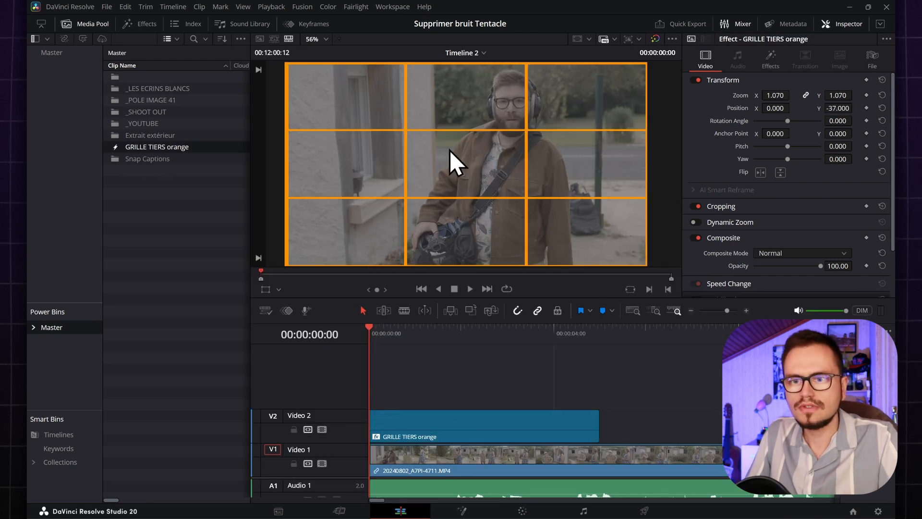
Step: Reset the GRILLE TIERS orange clip's transform and compare its settings with those of the 20240802_A7PI-4711.MP4 clip
click(424, 468)
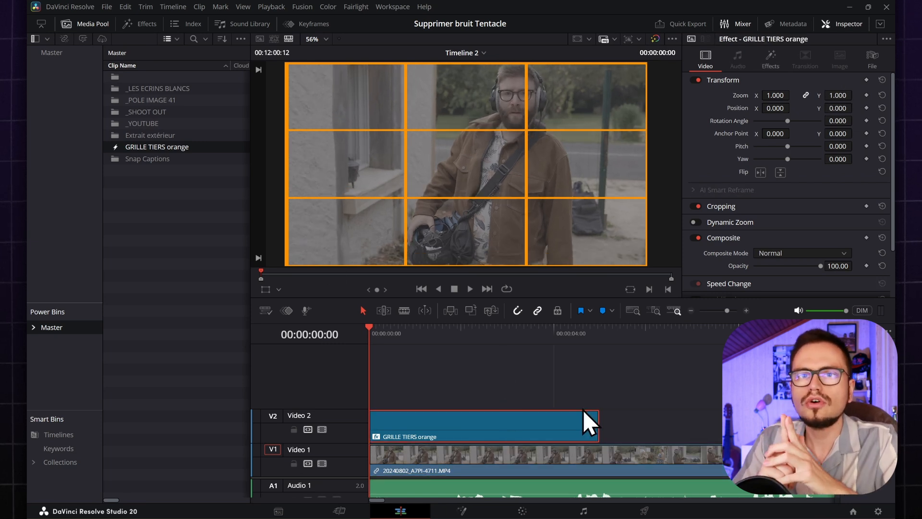
click(491, 391)
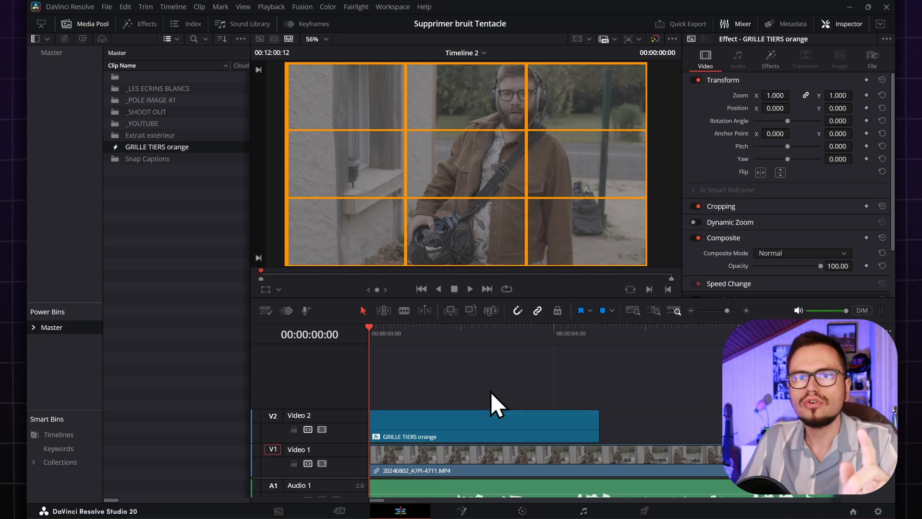
click(473, 451)
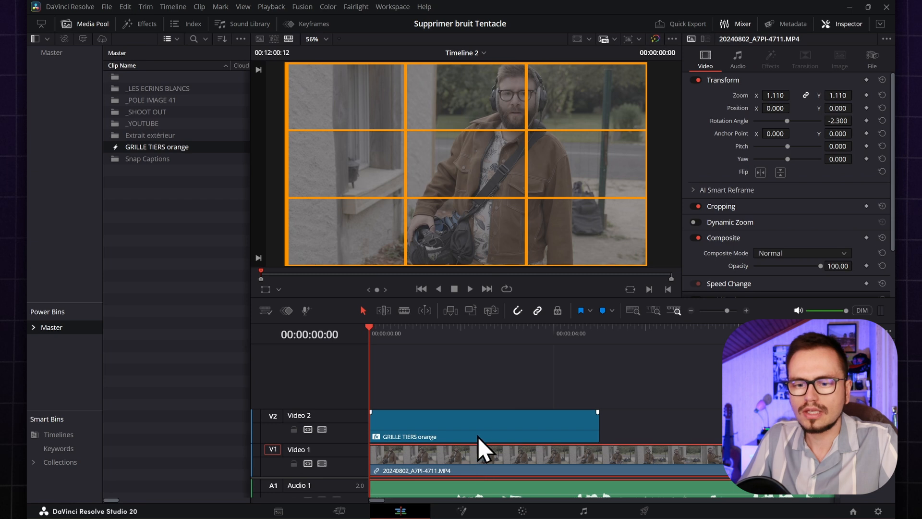
click(478, 431)
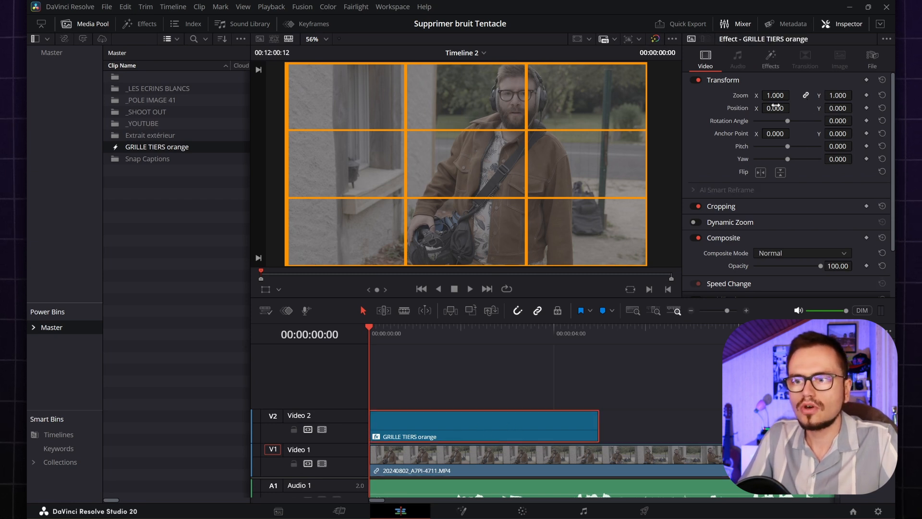
Step: Set the GRILLE TIERS orange clip's zoom to 1.060, horizontal position to 24 and rotation to -7.400, and move it to start at 00:00:05:01
drag(793, 108, 731, 195)
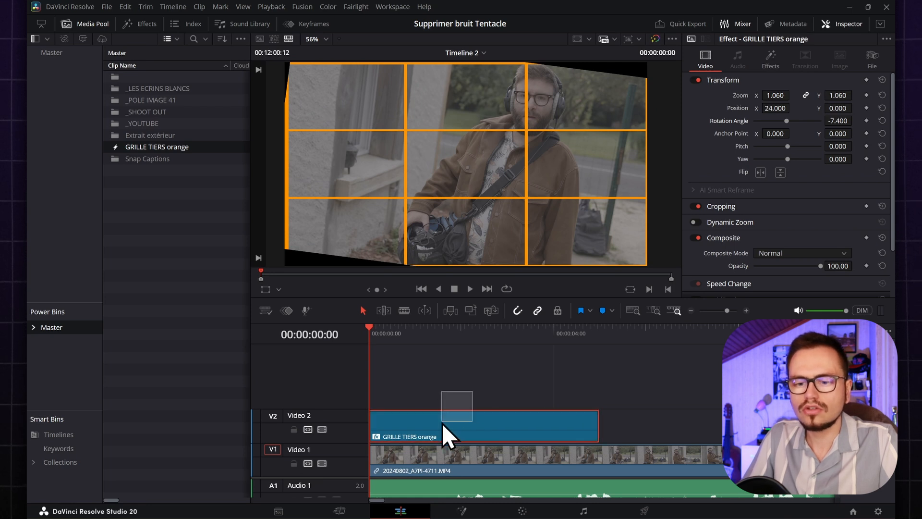
drag(430, 426, 669, 424)
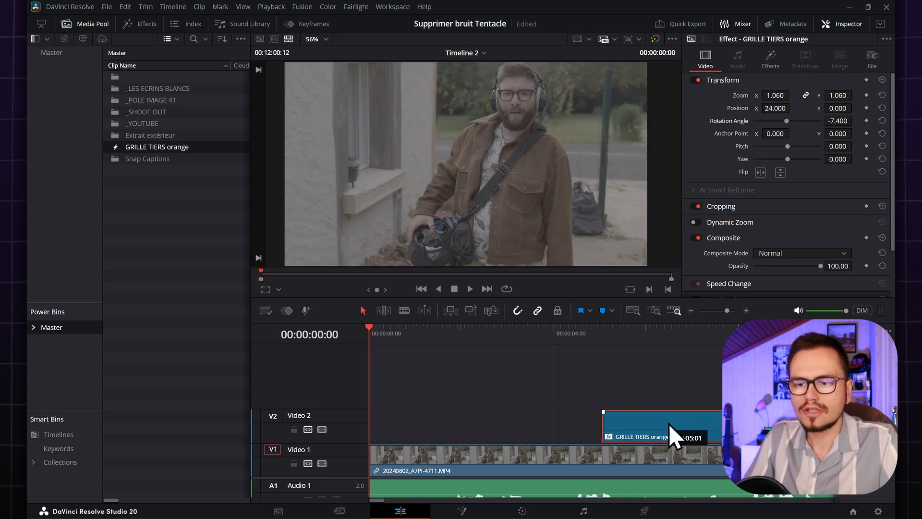
Step: Inspect the 20240802_A7PI-4711.MP4 clip's own transform and scrub to 00:00:05:01, where the grid clip starts, to compare the framing
click(405, 471)
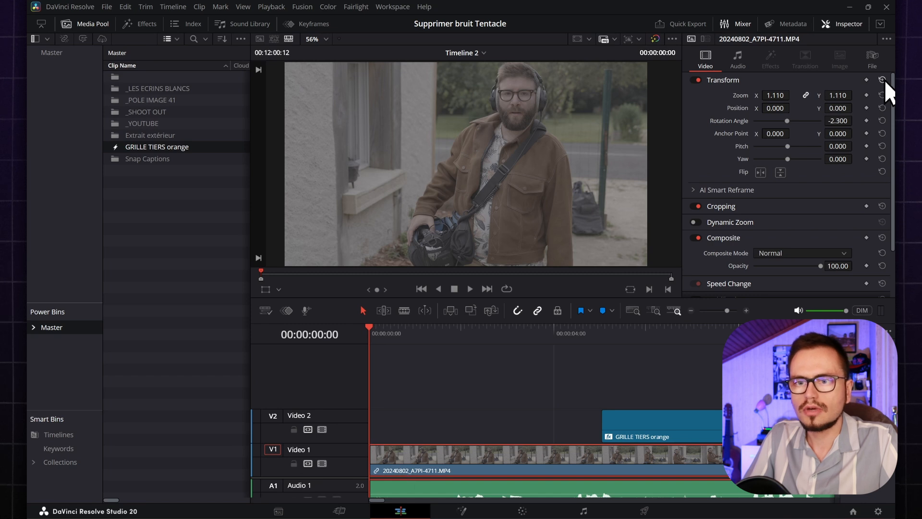
click(566, 331)
drag(566, 333, 602, 333)
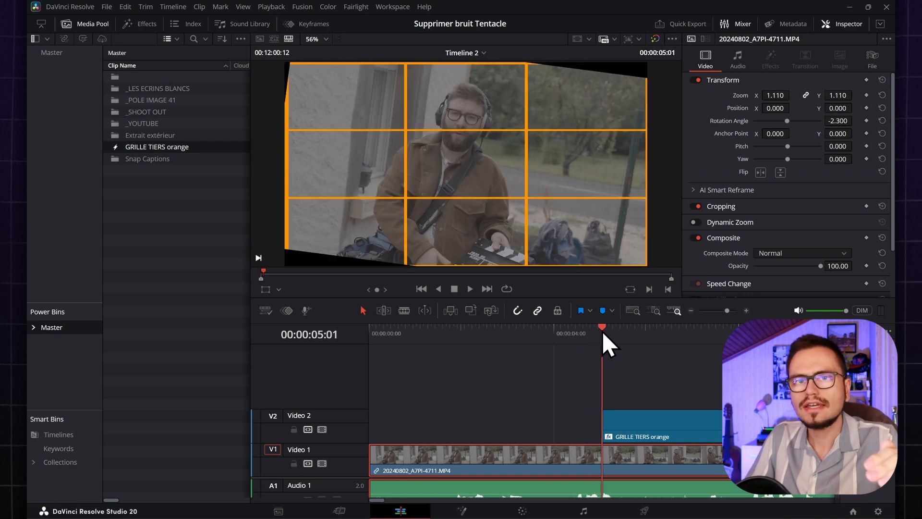
Step: Reset all transform values of the GRILLE TIERS orange clip and scrub back to the footage before it at 00:00:04:03
click(622, 423)
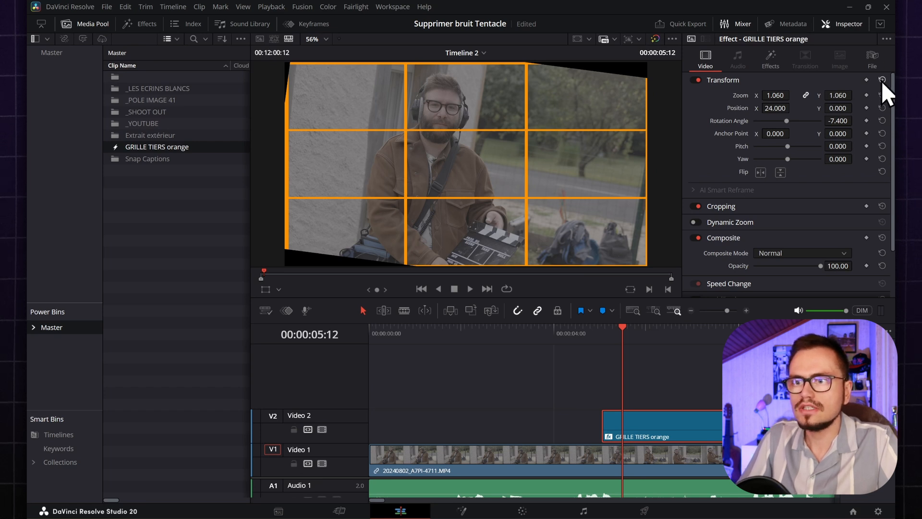
click(881, 80)
click(586, 334)
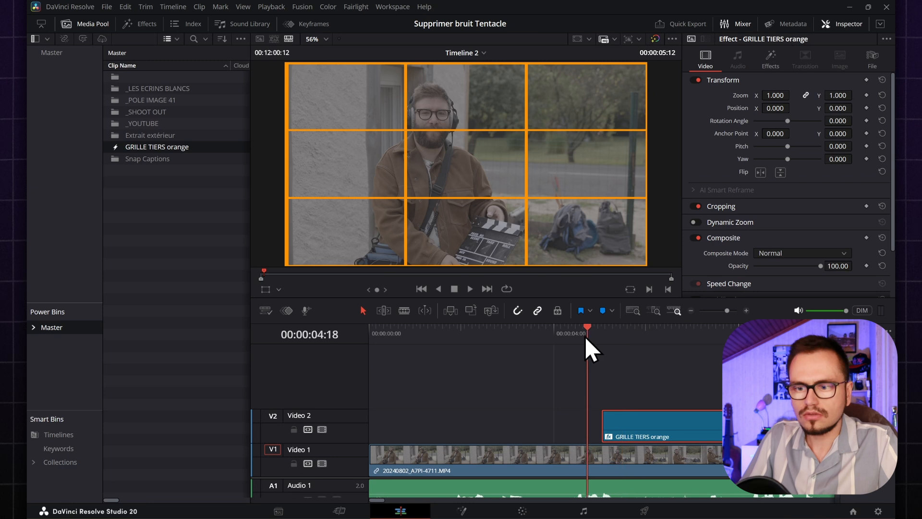
drag(584, 335, 559, 336)
Step: Compare the transform settings of the 20240802_A7PI-4711.MP4 clip and the grid clip, and check the uncovered footage at 00:00:04:15
click(543, 451)
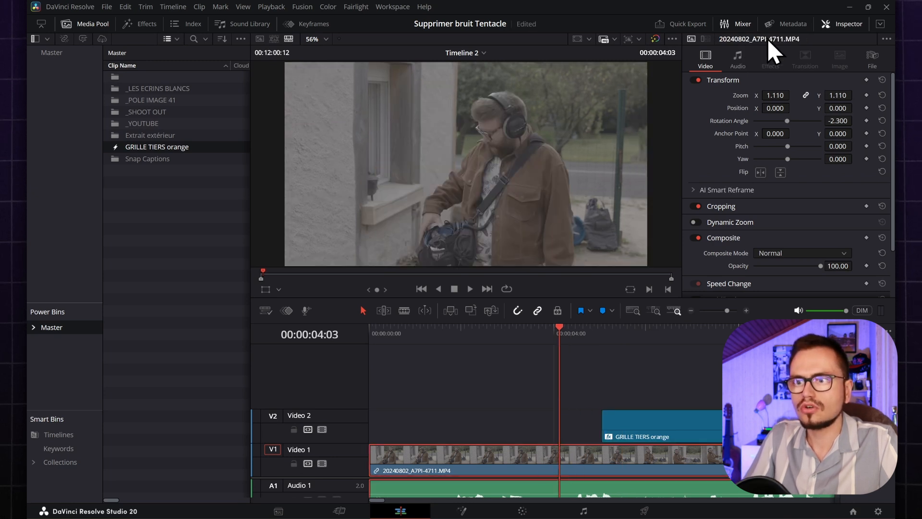
click(641, 422)
click(581, 343)
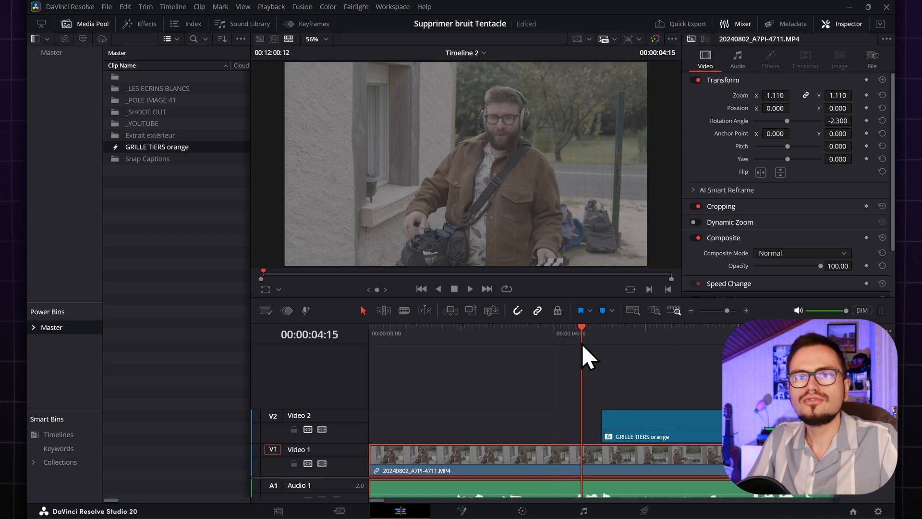